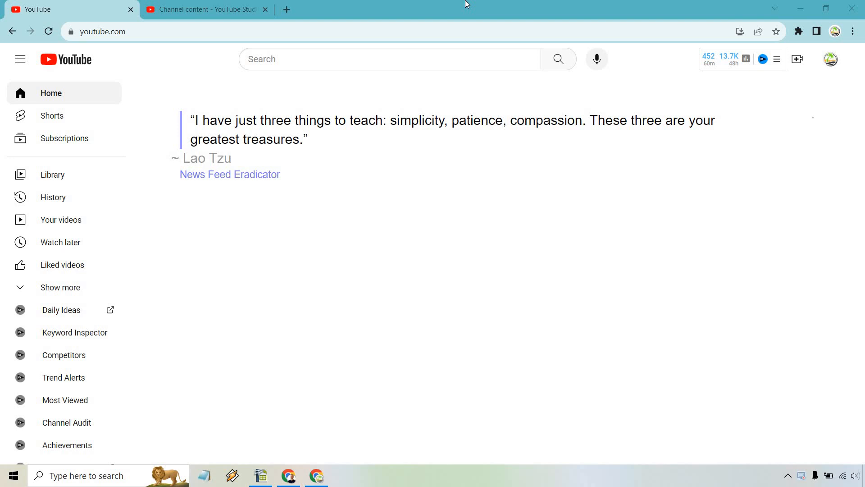
Open the account menu from the profile avatar on YouTube.
left_click(829, 60)
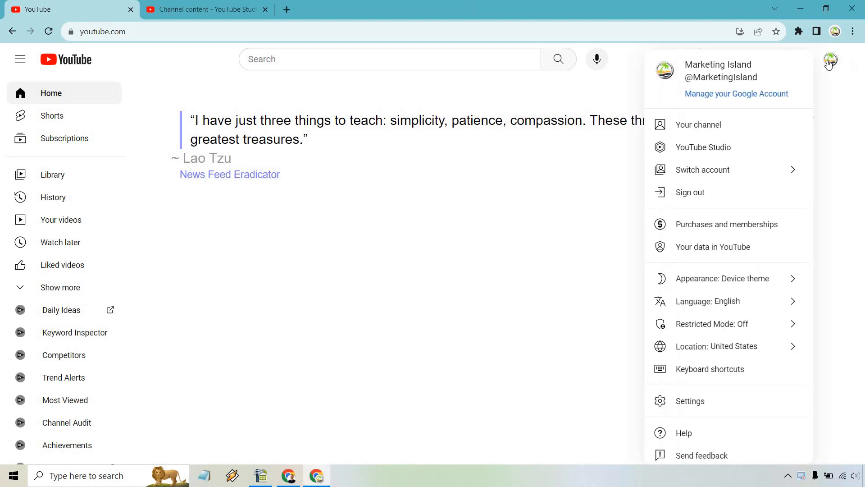
Enter YouTube Studio for Marketing Island and reach the channel's Advanced settings.
left_click(758, 147)
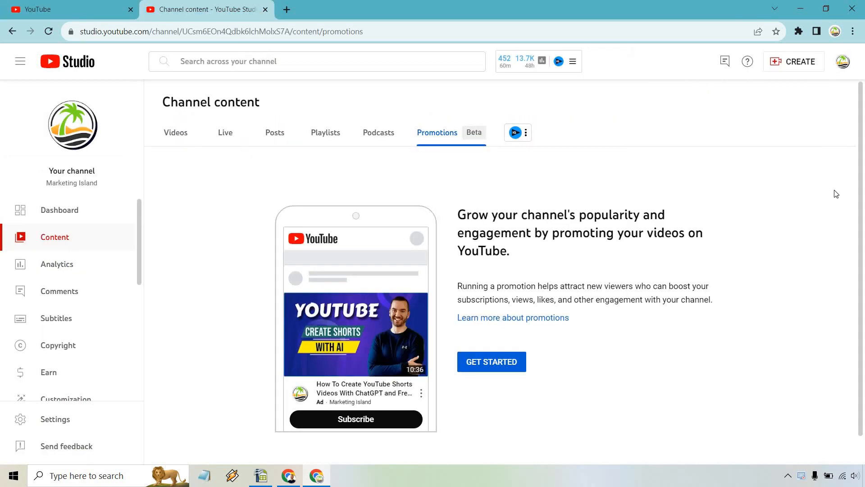
left_click(93, 422)
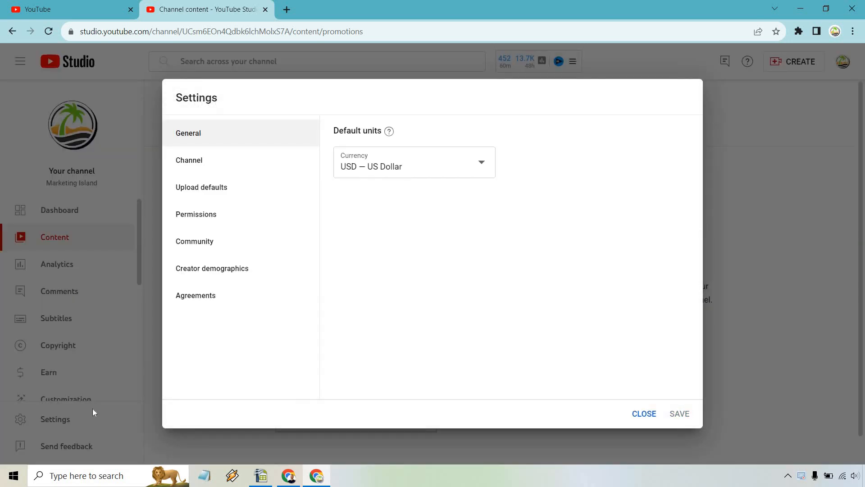
left_click(201, 163)
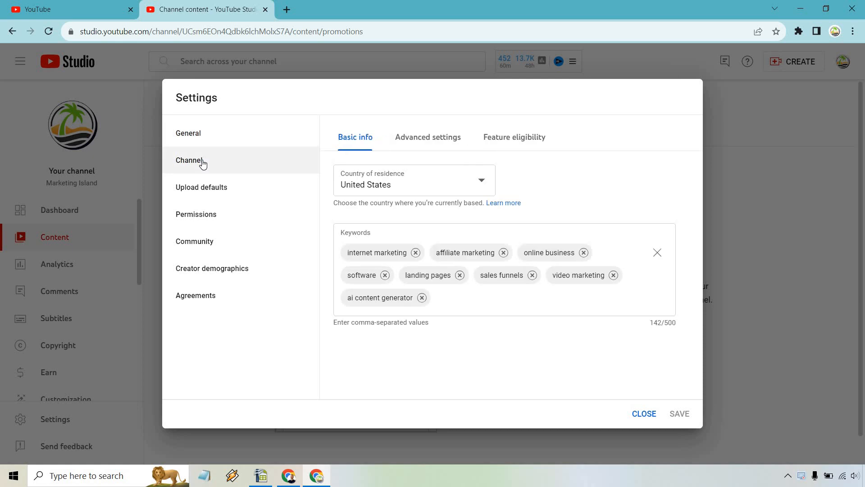
left_click(430, 140)
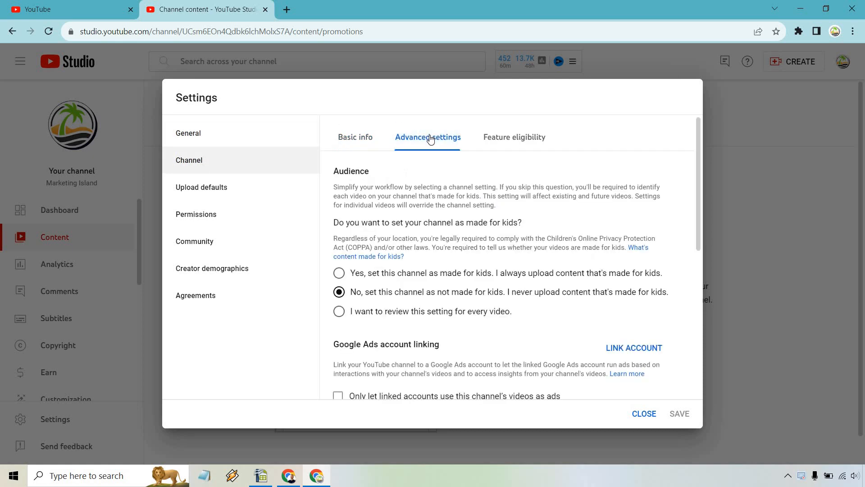
scroll(606, 207, "down", 10)
scroll(605, 207, "down", 2)
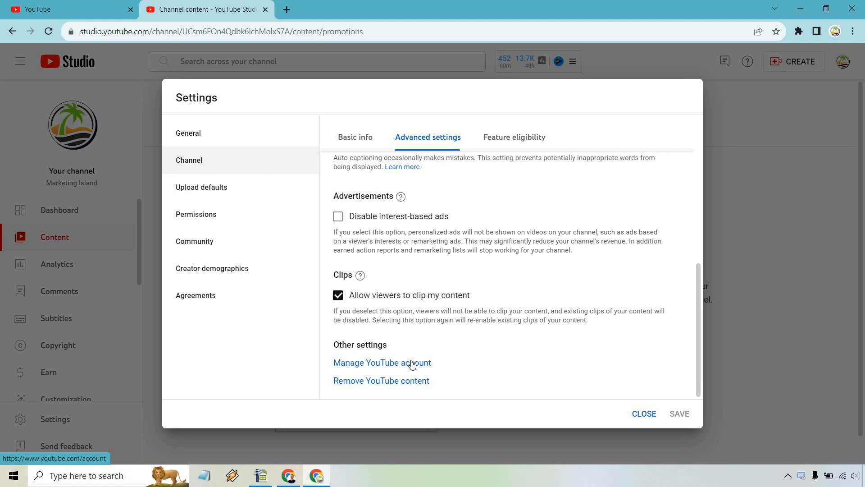
Go to the YouTube account settings page via Manage YouTube account.
left_click(412, 365)
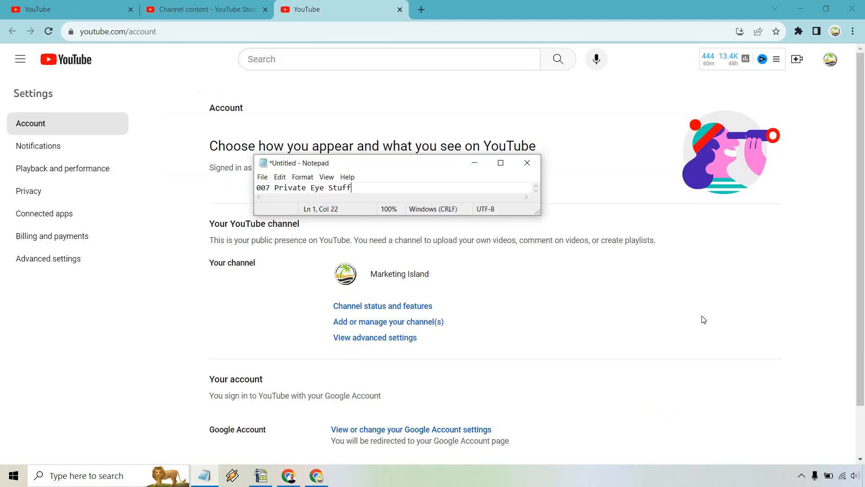